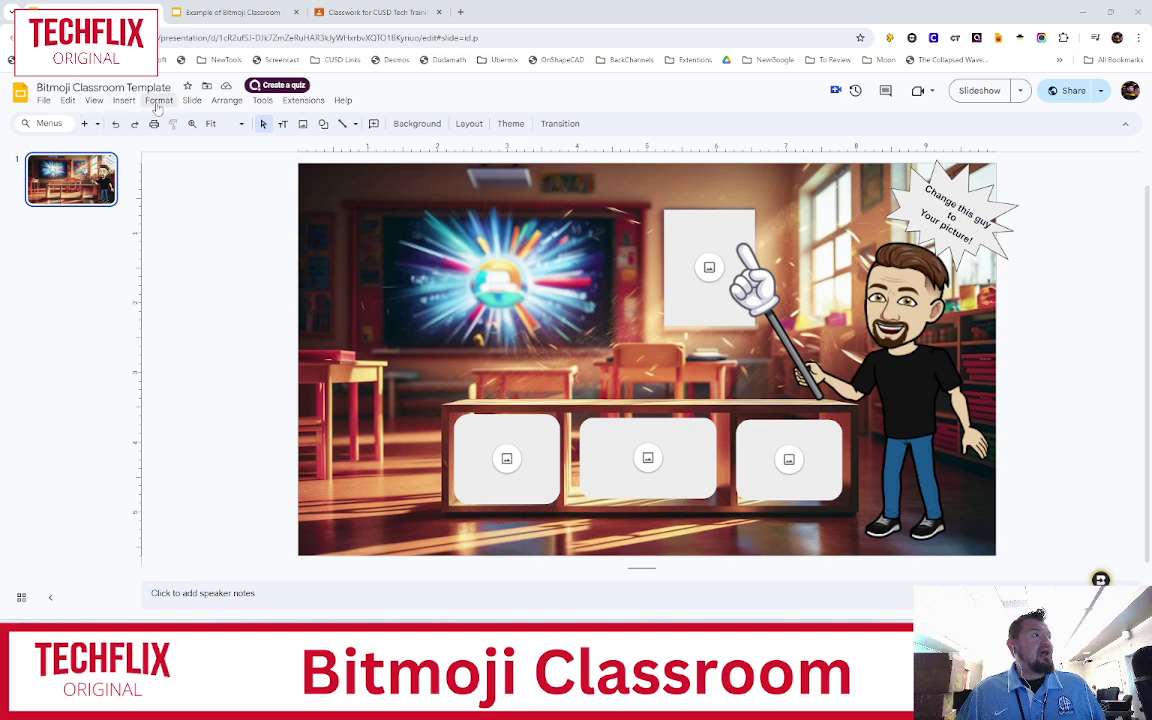
click(115, 102)
mouse_move(108, 108)
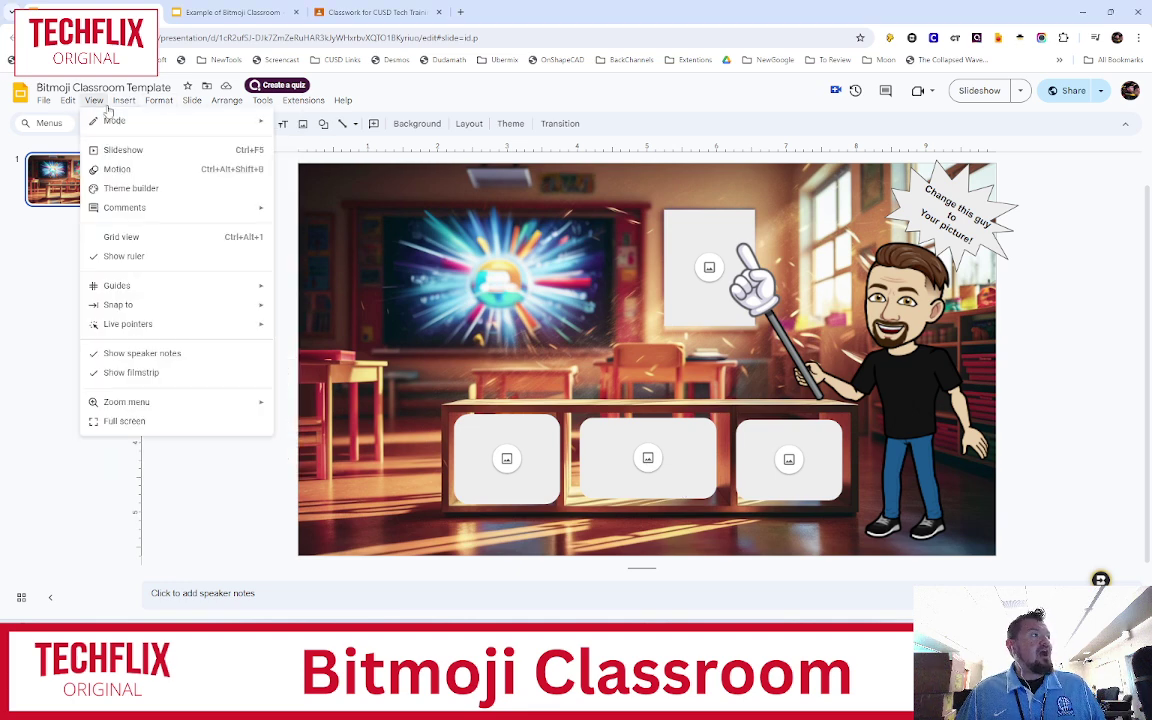
click(115, 188)
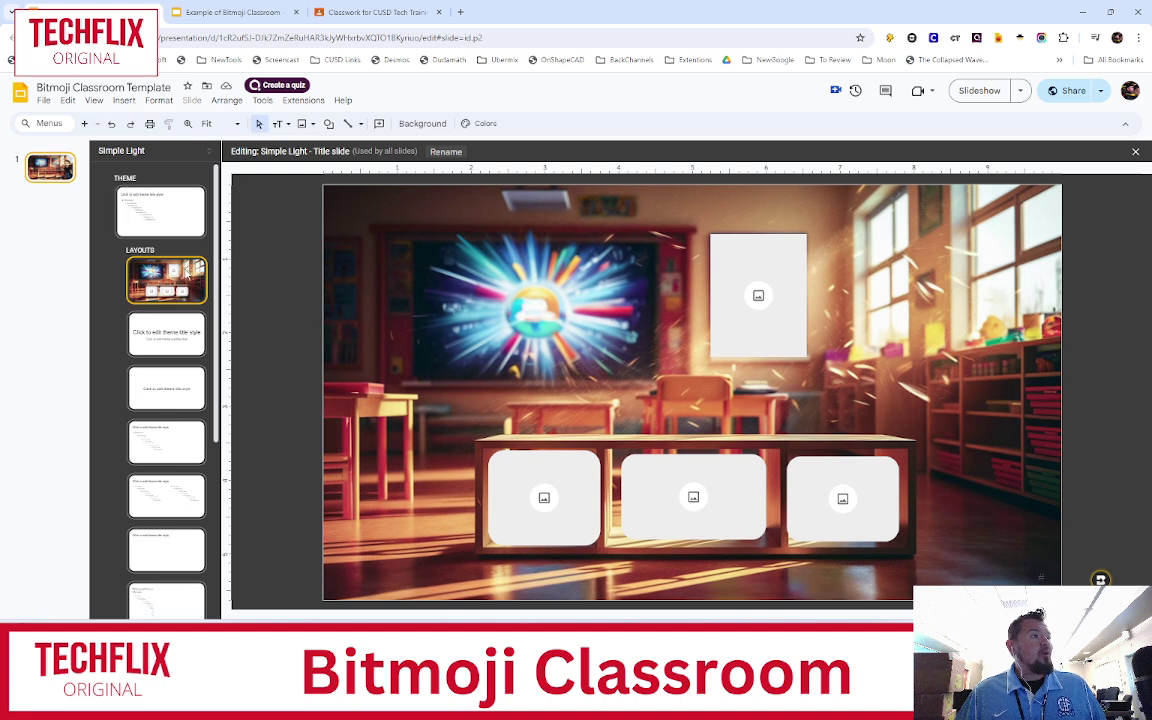
click(312, 125)
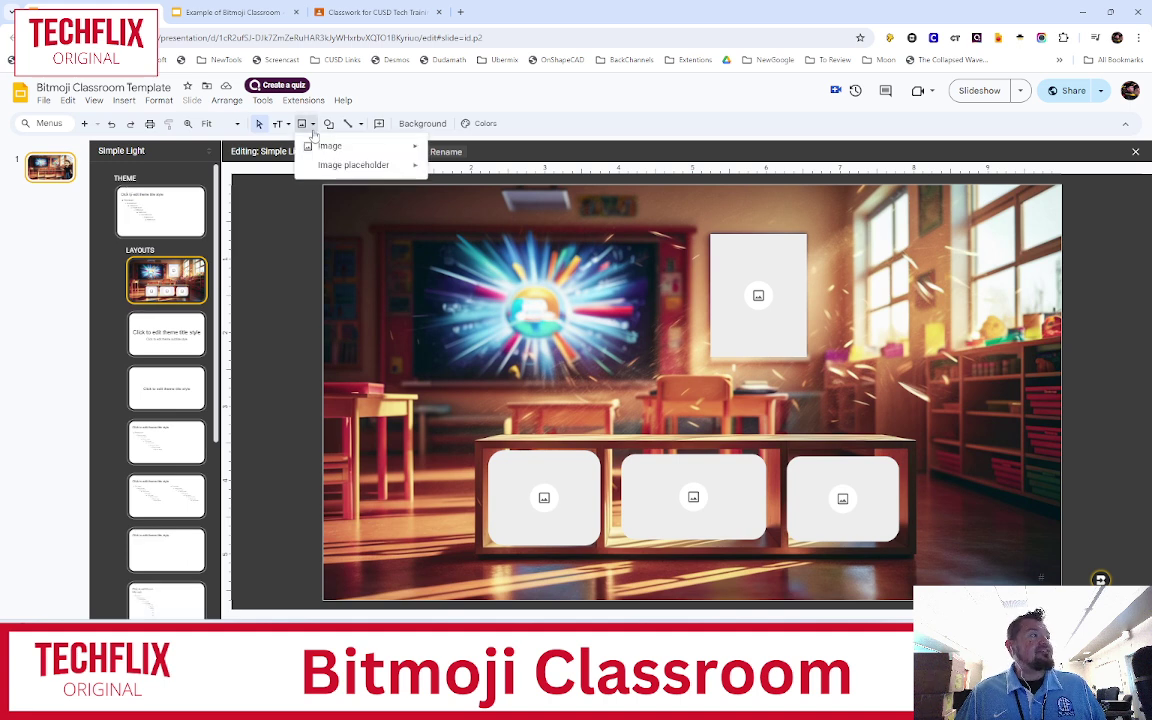
click(301, 210)
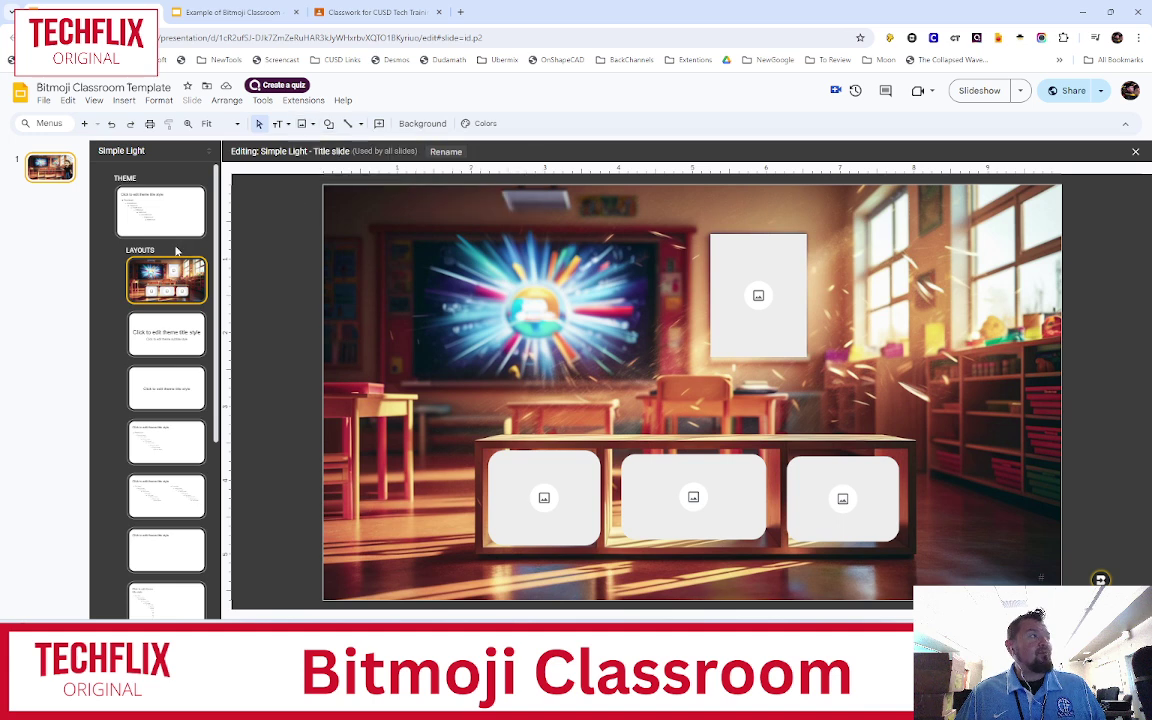
click(52, 170)
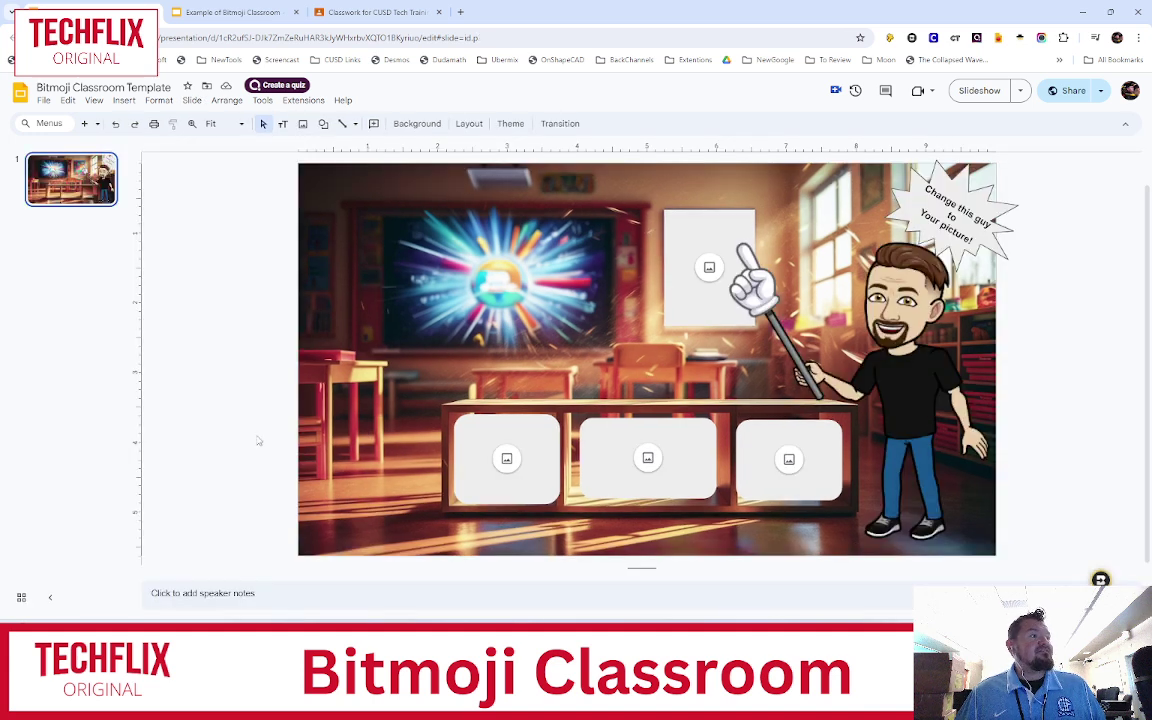
click(516, 441)
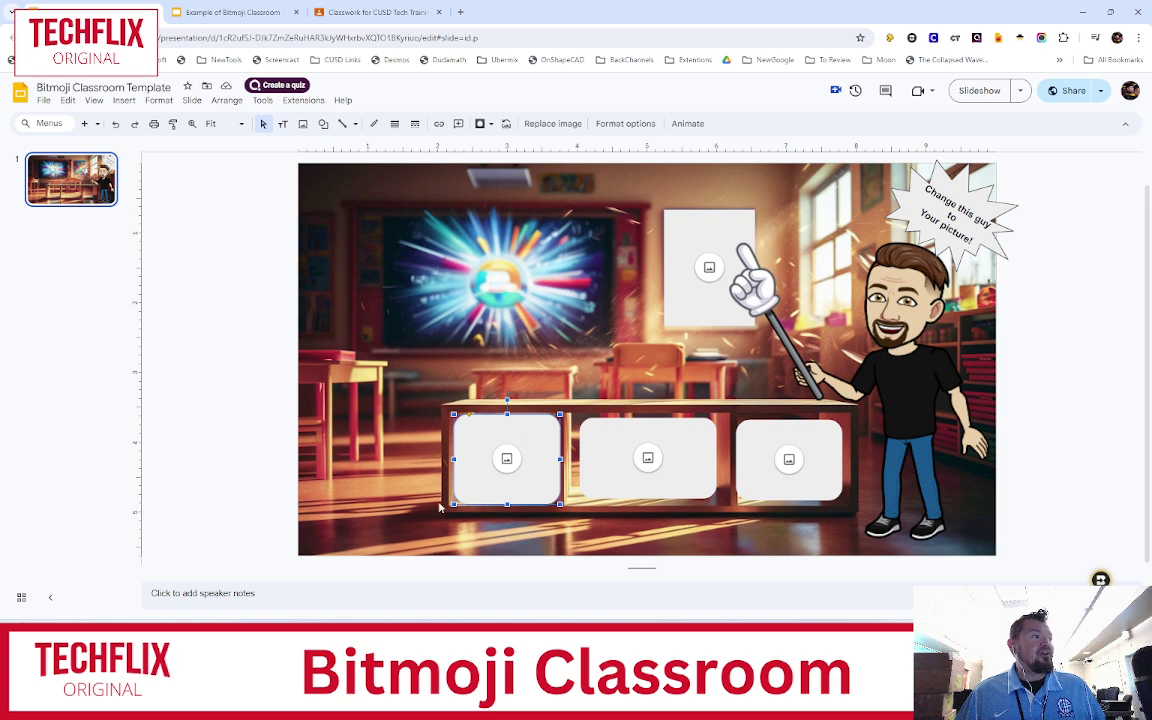
click(506, 460)
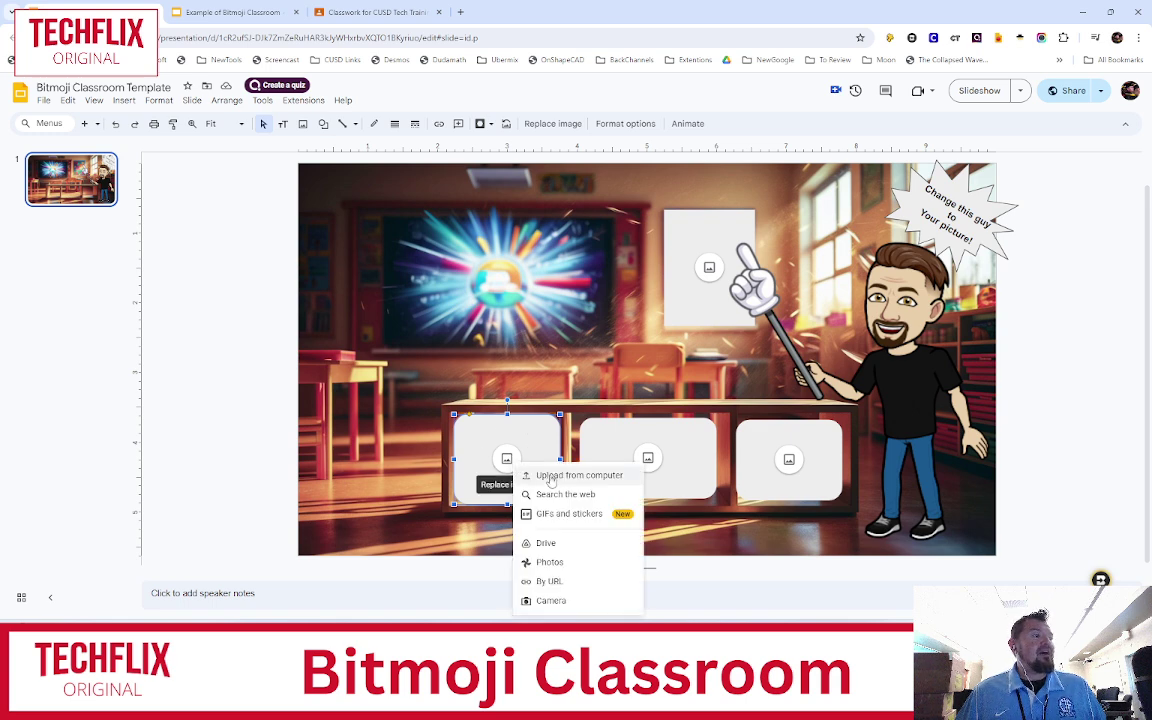
click(222, 383)
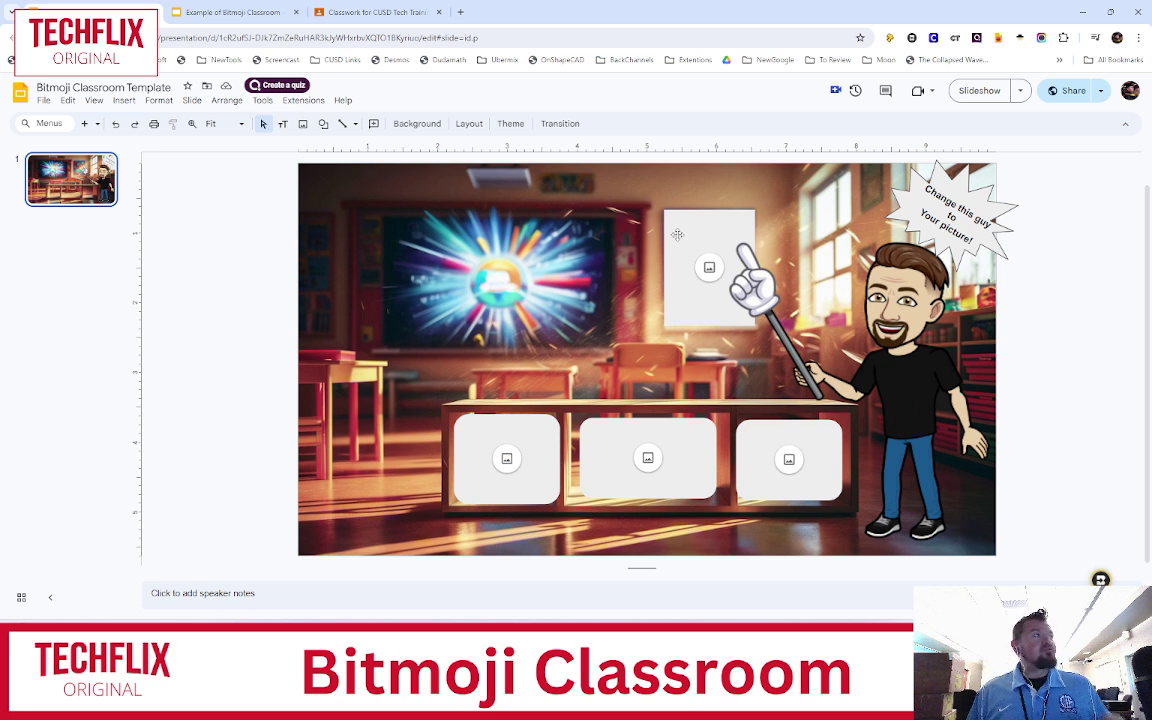
click(228, 12)
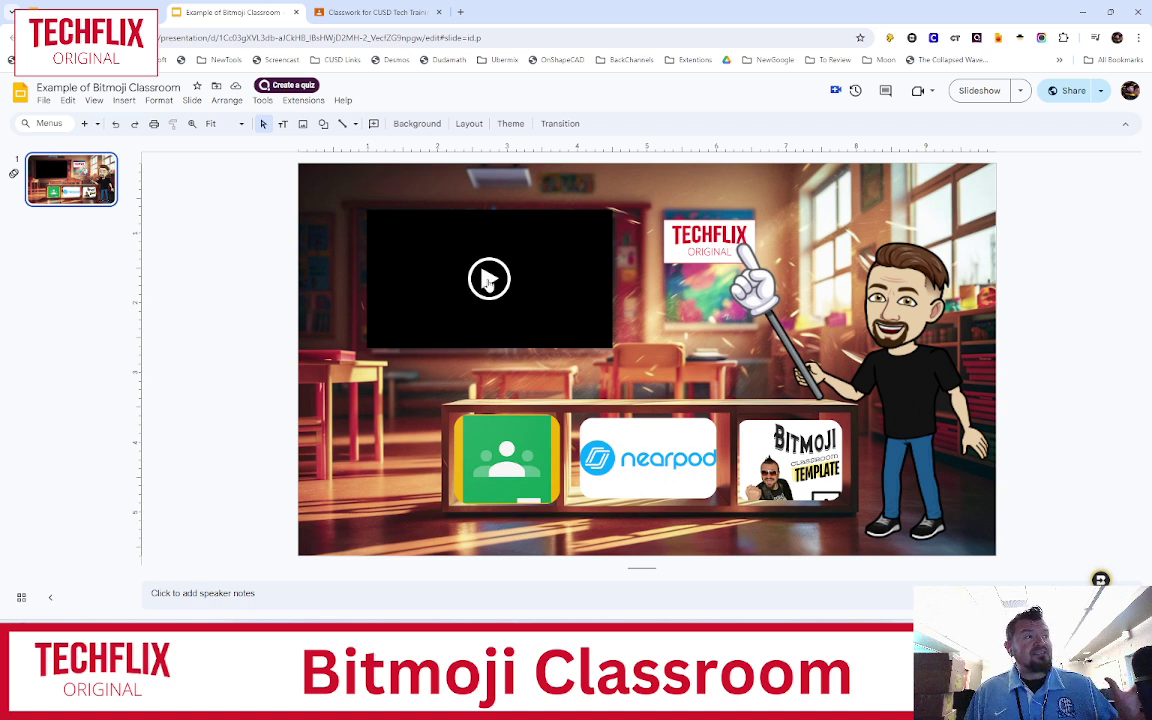
Play and pause the embedded video on the Bitmoji classroom slide, then go to the Classwork page
click(488, 278)
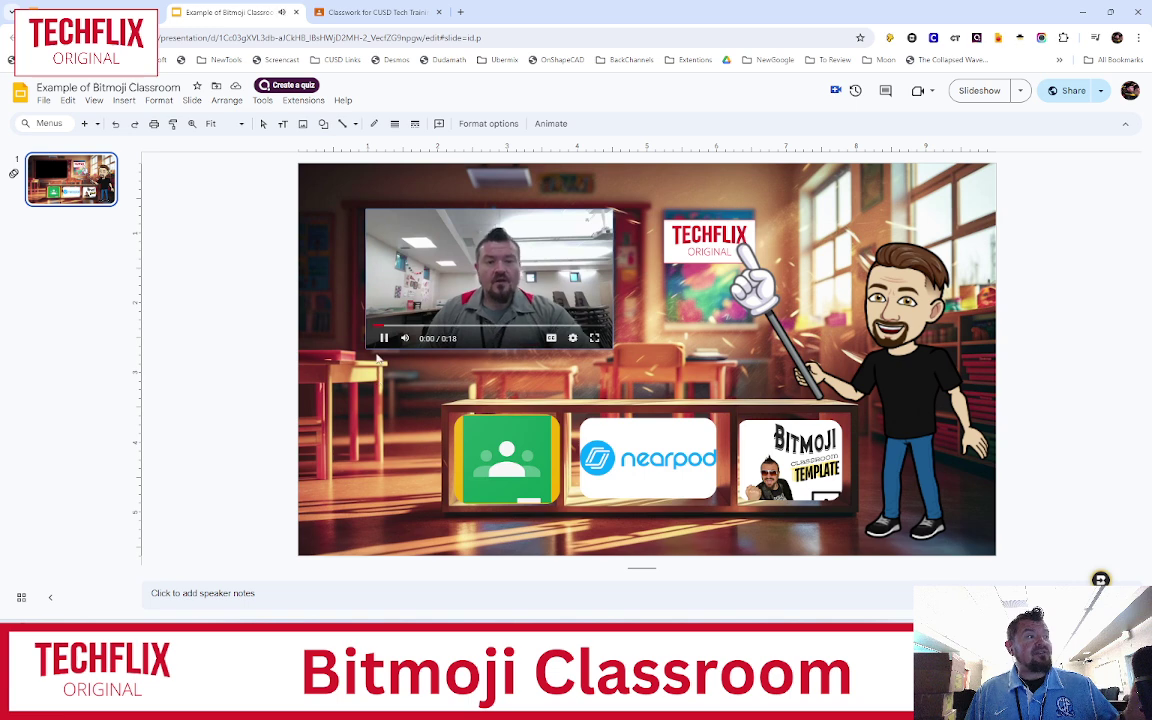
click(383, 340)
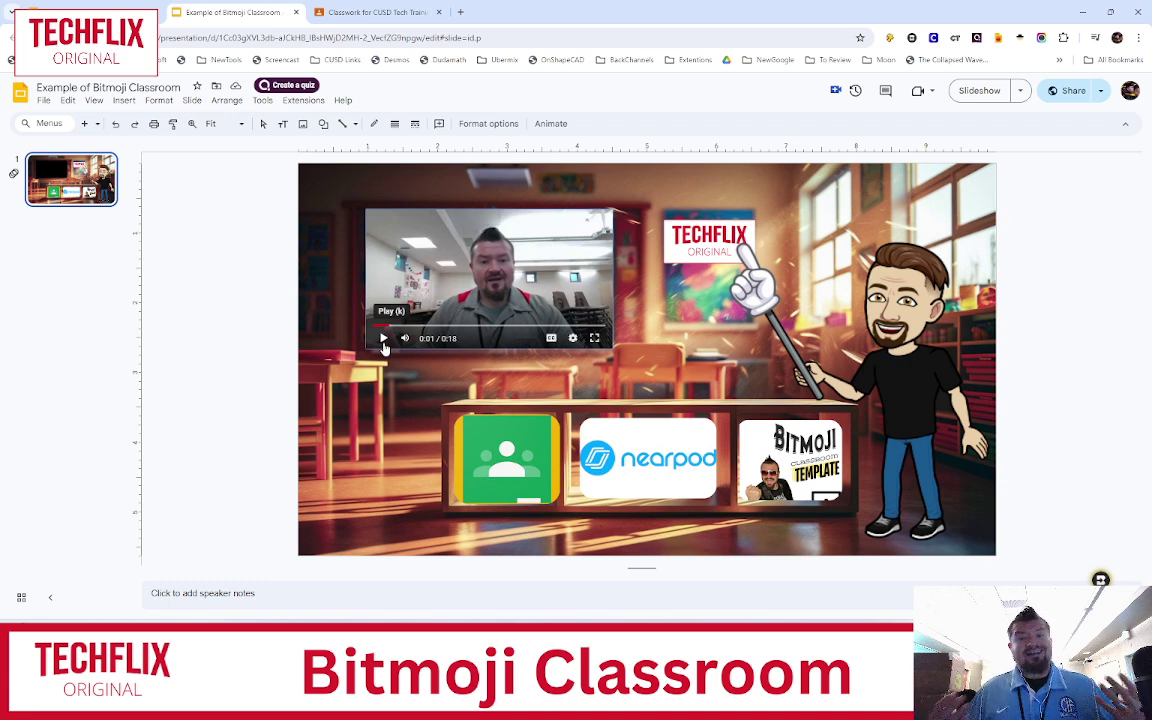
key(Escape)
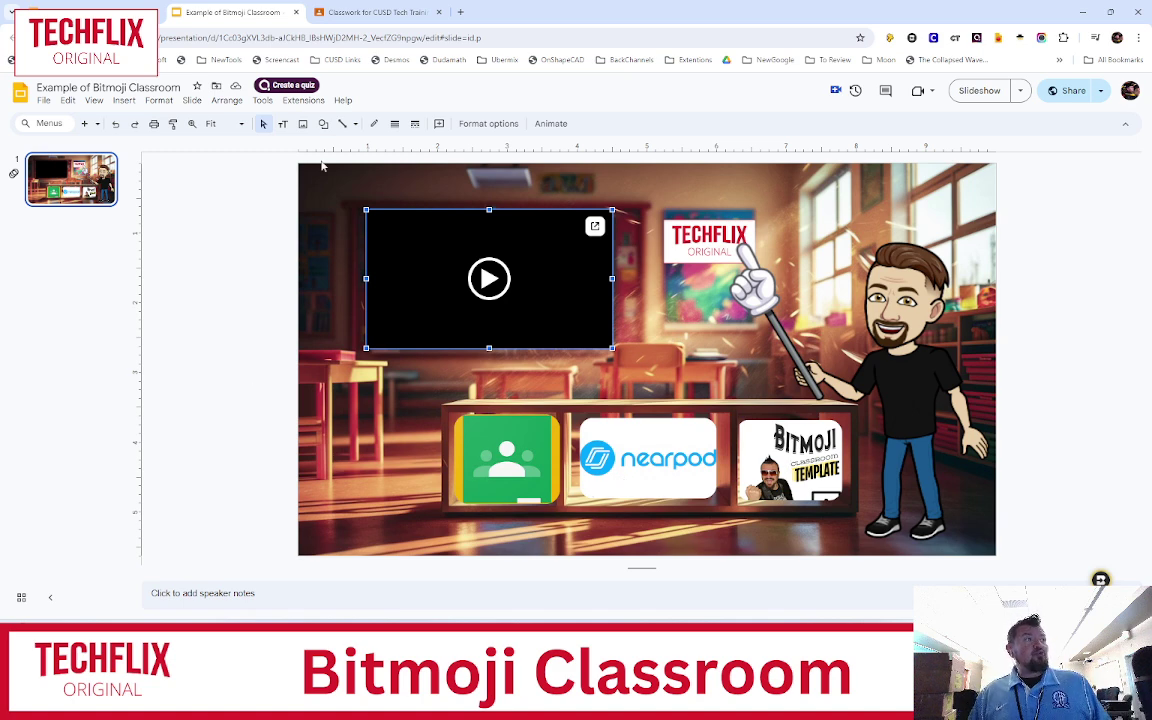
click(343, 11)
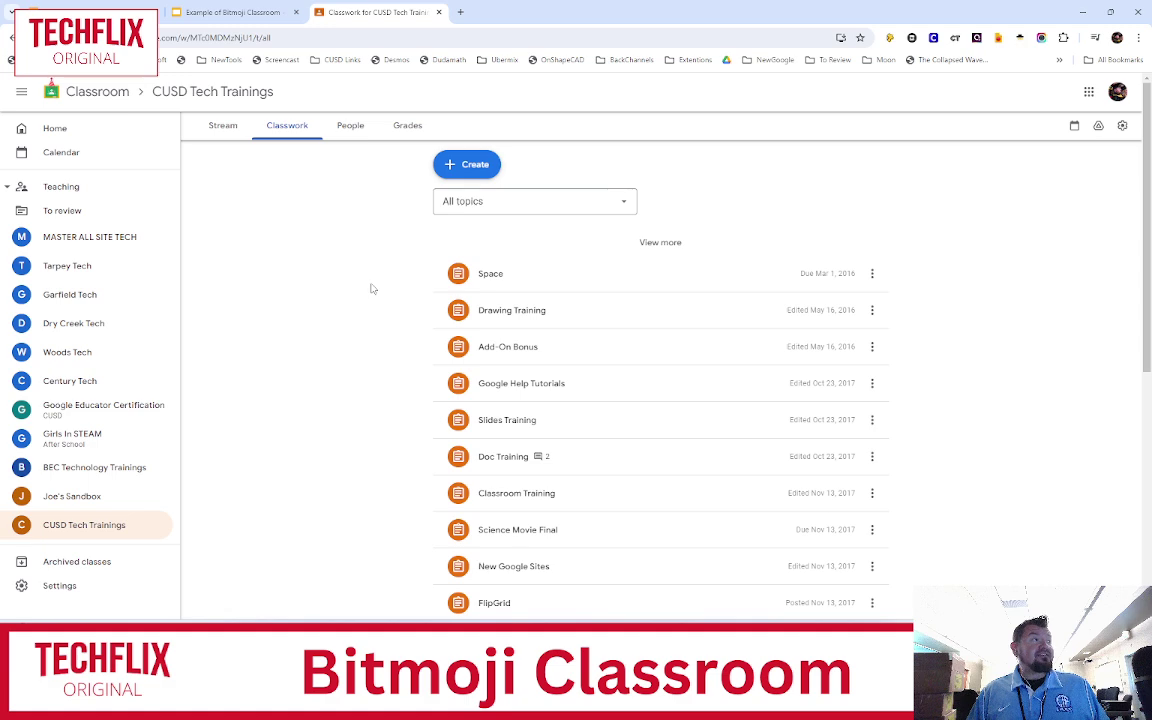
Copy the Exit Tix discussion question's link from the CUSD Tech Trainings Classwork page
scroll(376, 287, down, 5)
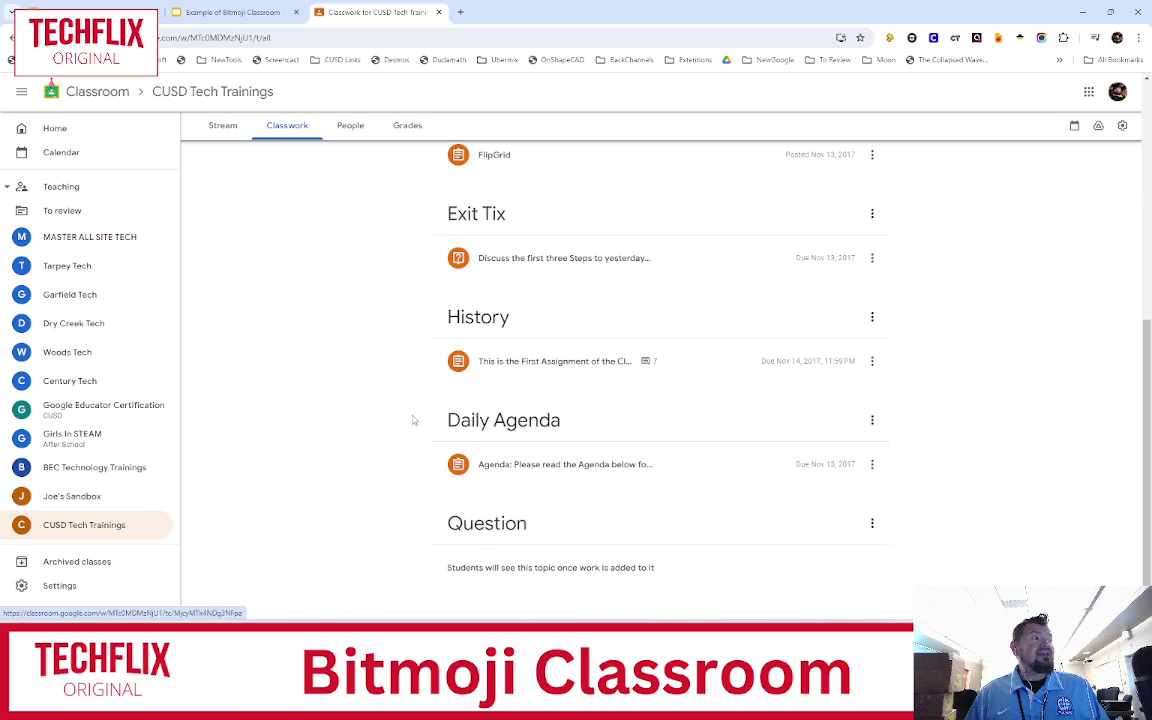
scroll(373, 386, up, 5)
scroll(360, 430, down, 3)
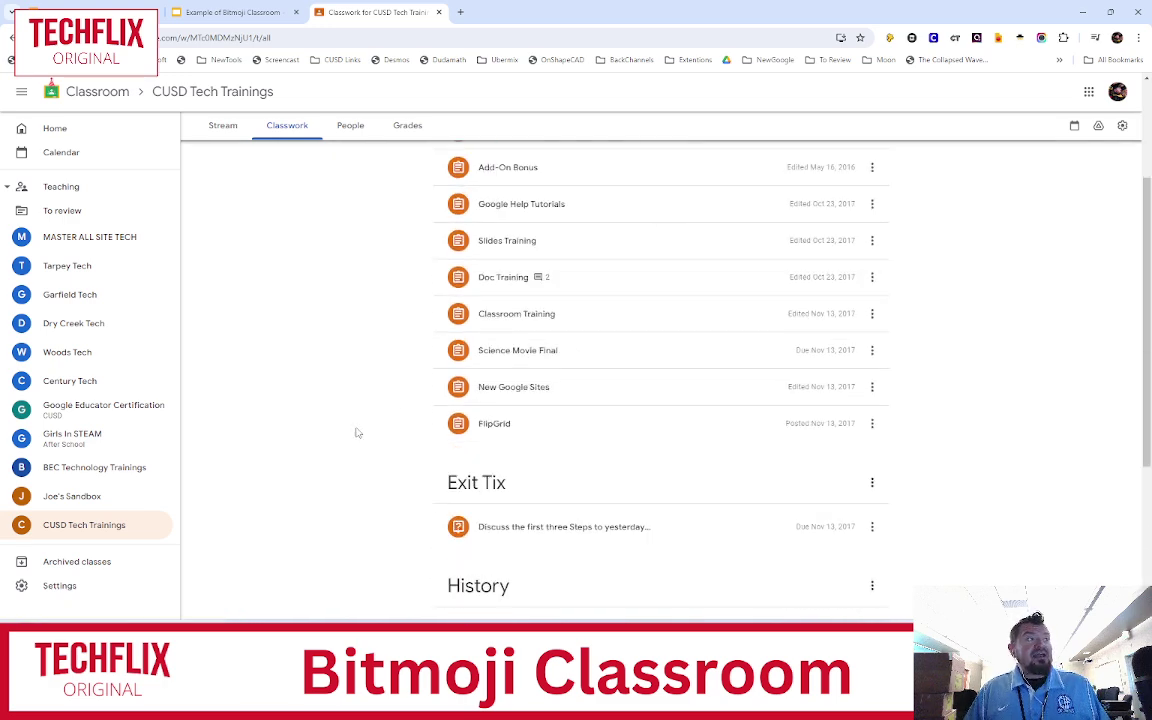
scroll(357, 433, up, 4)
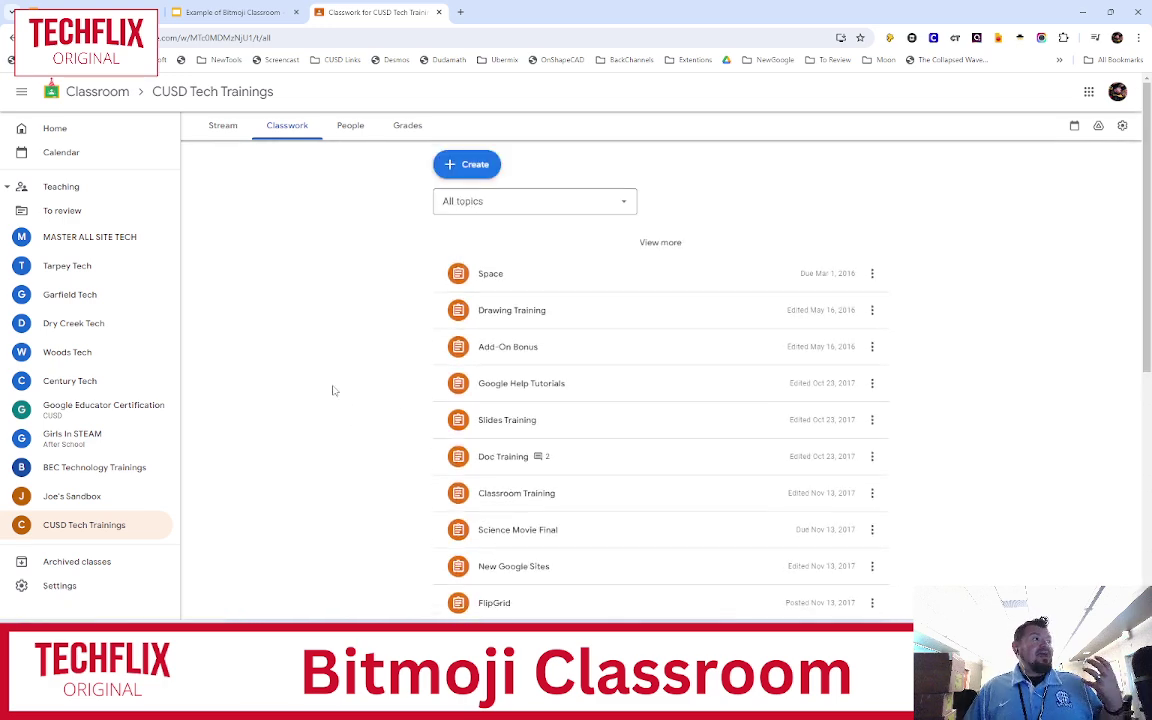
scroll(334, 391, down, 5)
scroll(334, 391, up, 5)
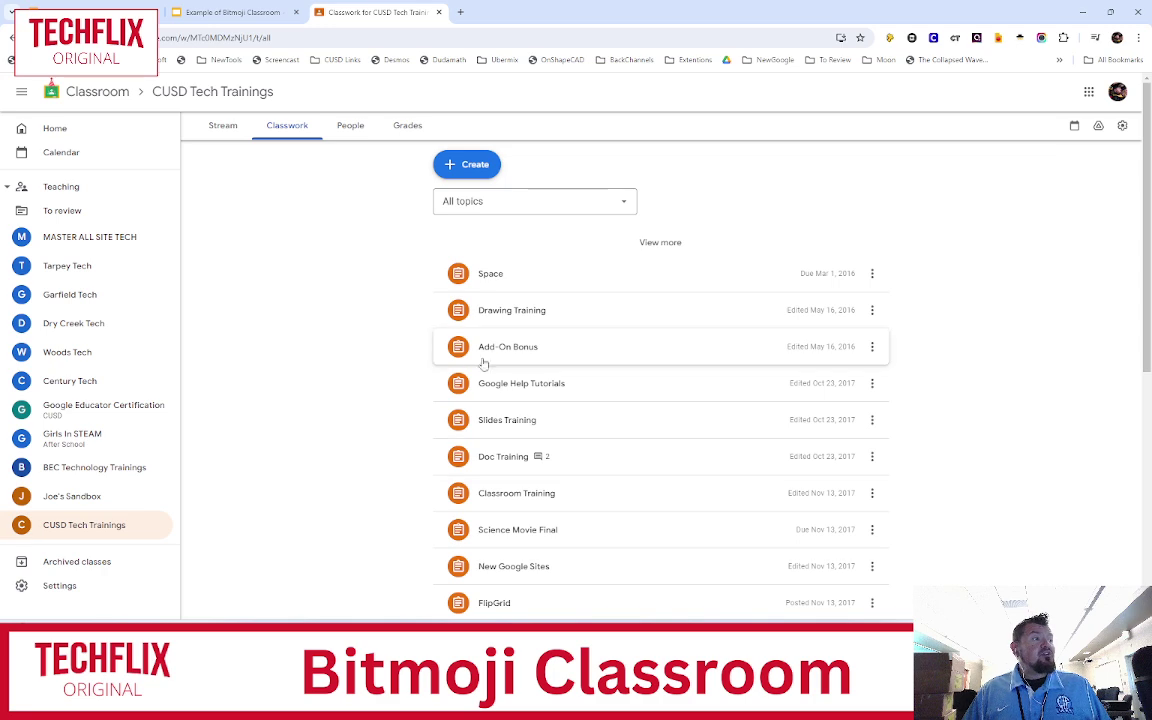
scroll(658, 441, down, 4)
scroll(658, 441, down, 1)
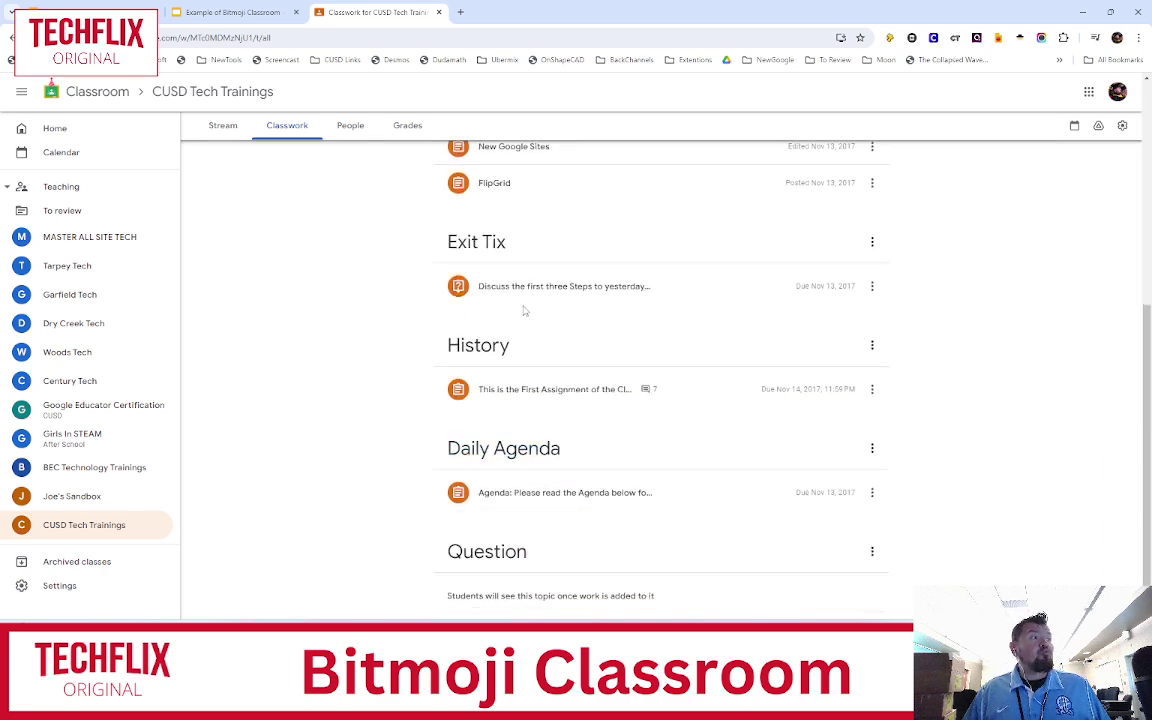
click(872, 286)
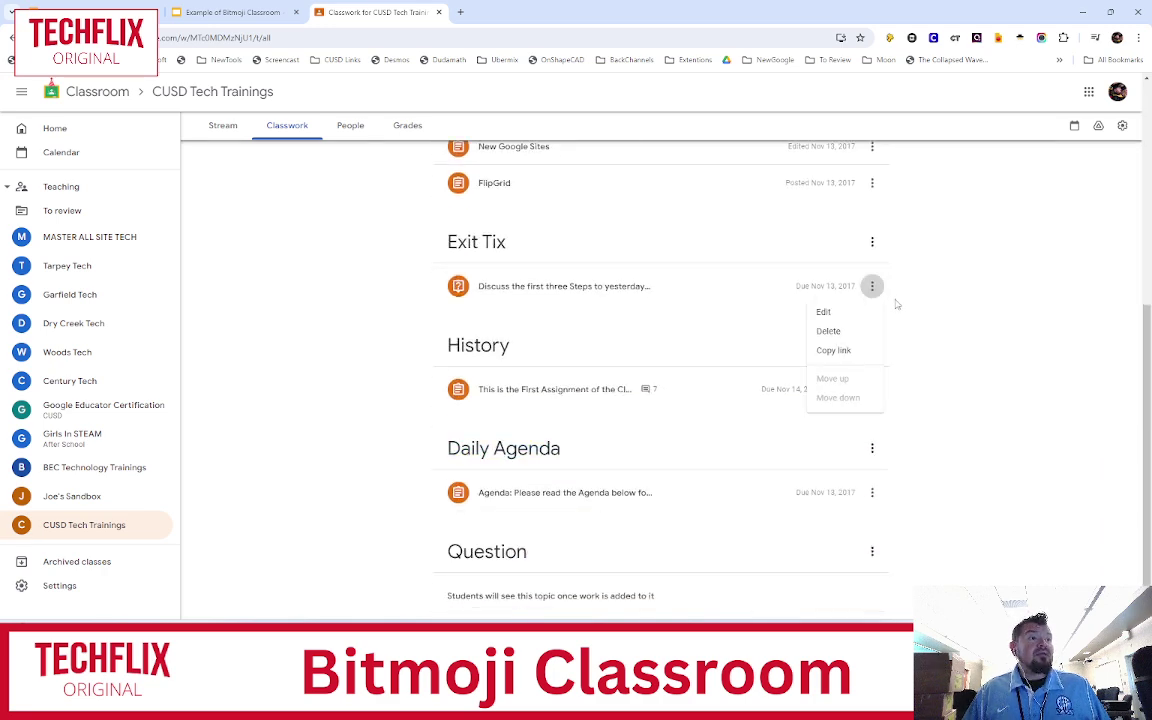
click(848, 351)
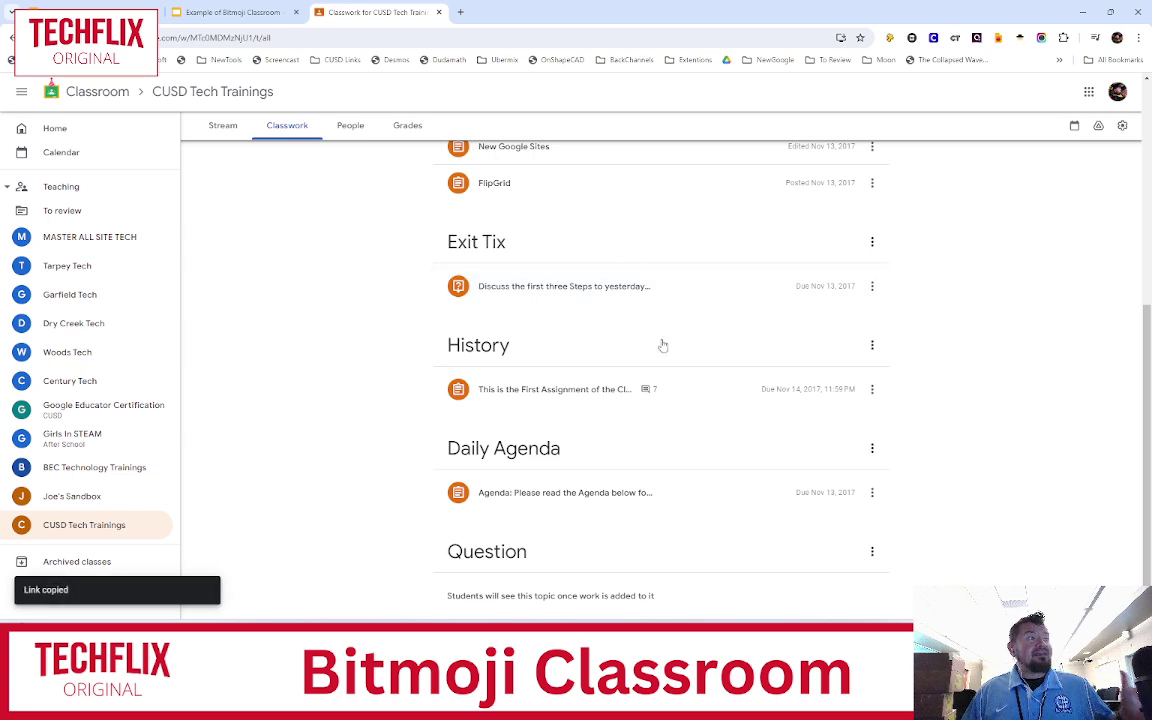
click(230, 14)
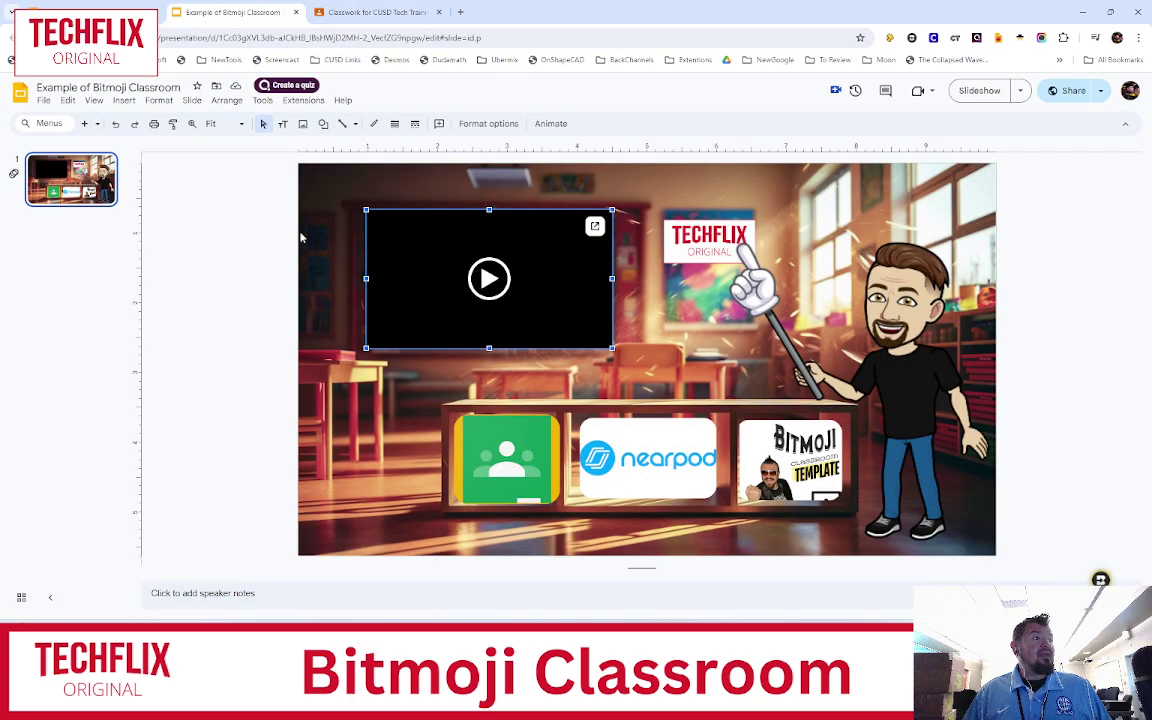
Check where the Google Classroom image on the slide currently links
click(501, 472)
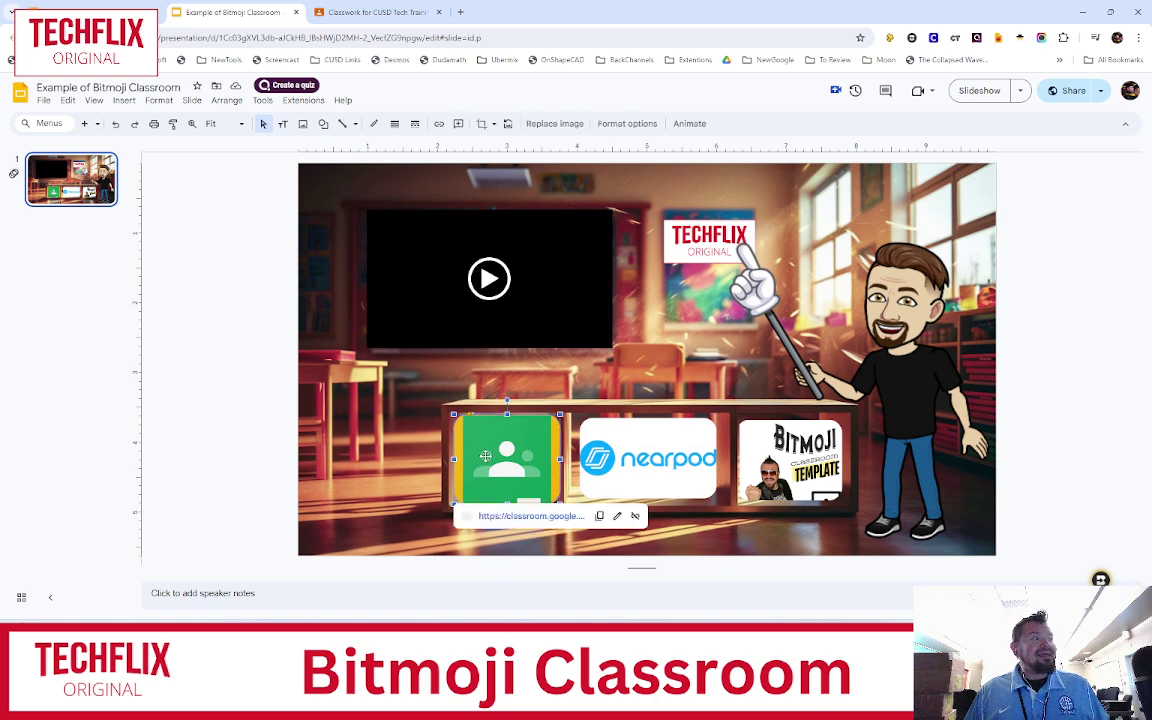
click(522, 516)
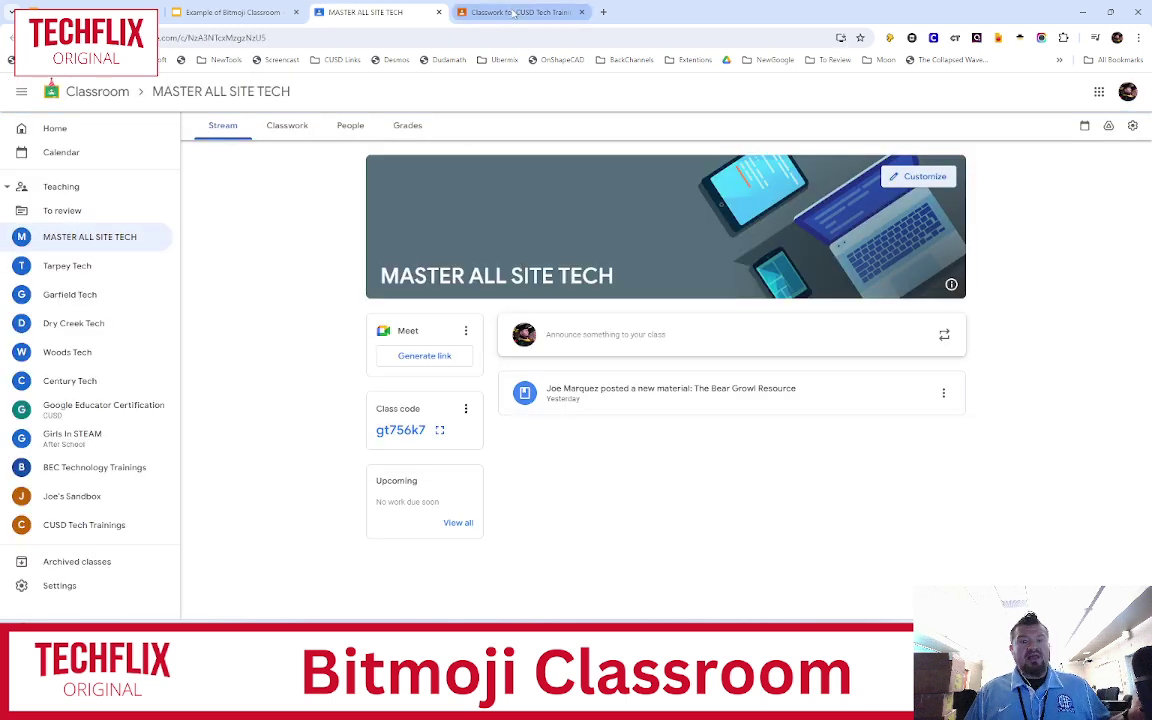
click(235, 12)
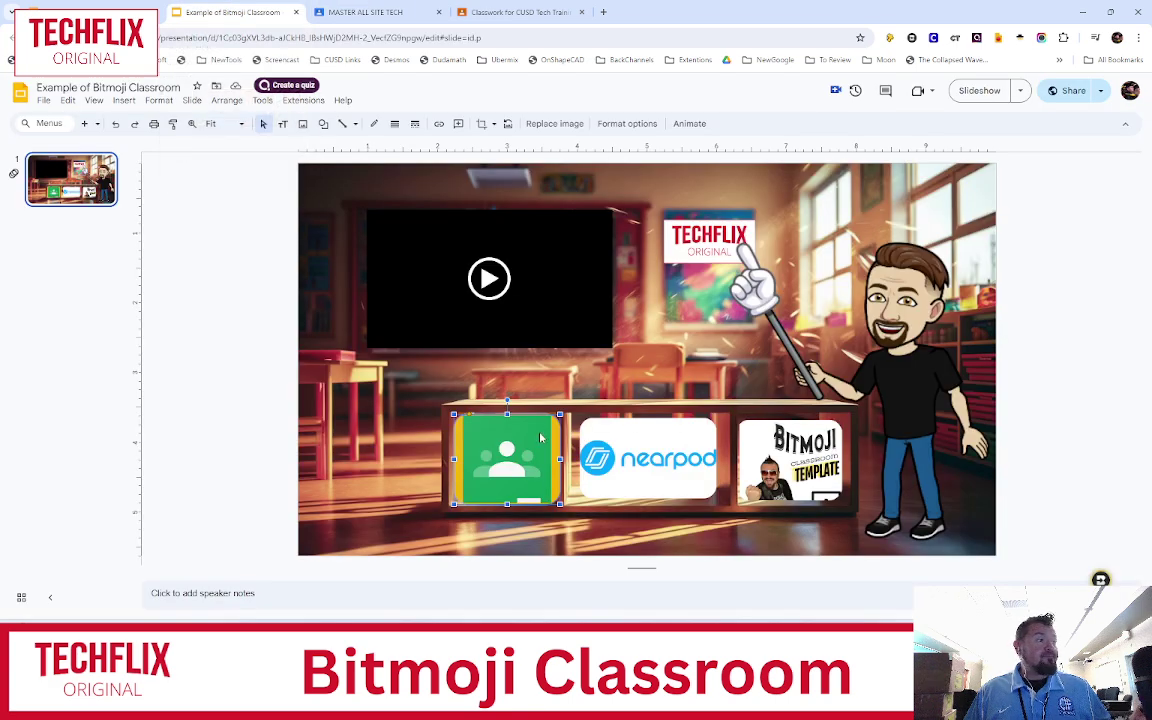
Replace the Classroom image's link with the copied Exit Tix question link and test it
click(515, 476)
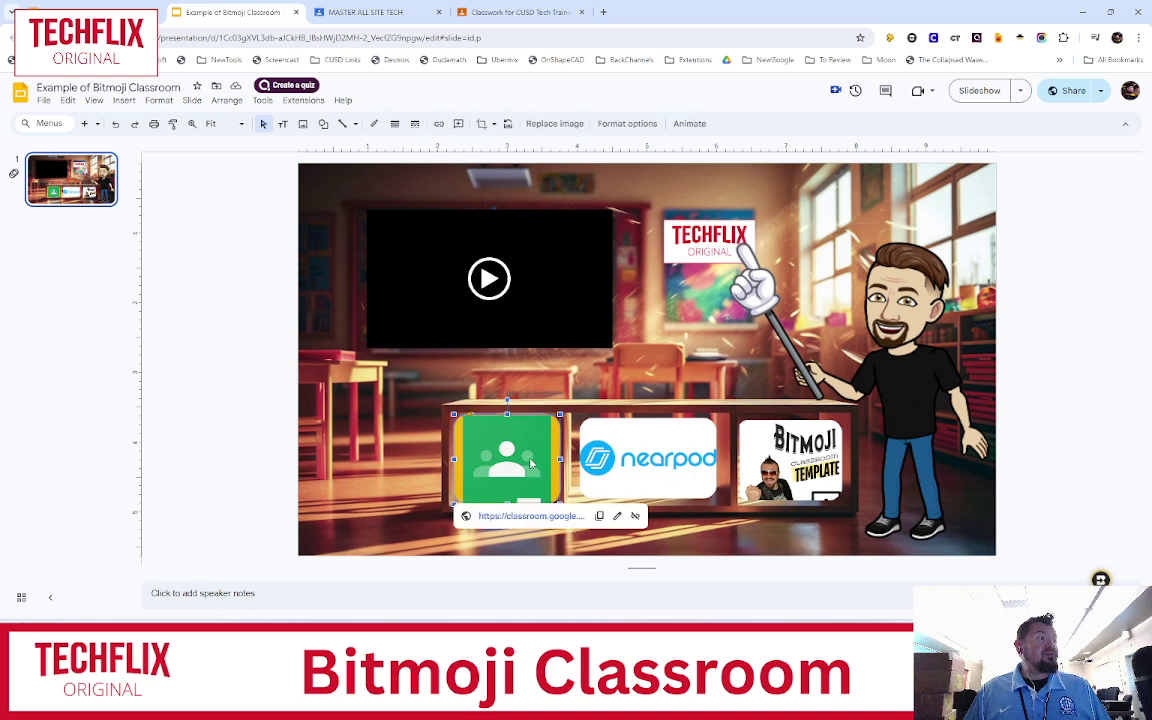
click(617, 516)
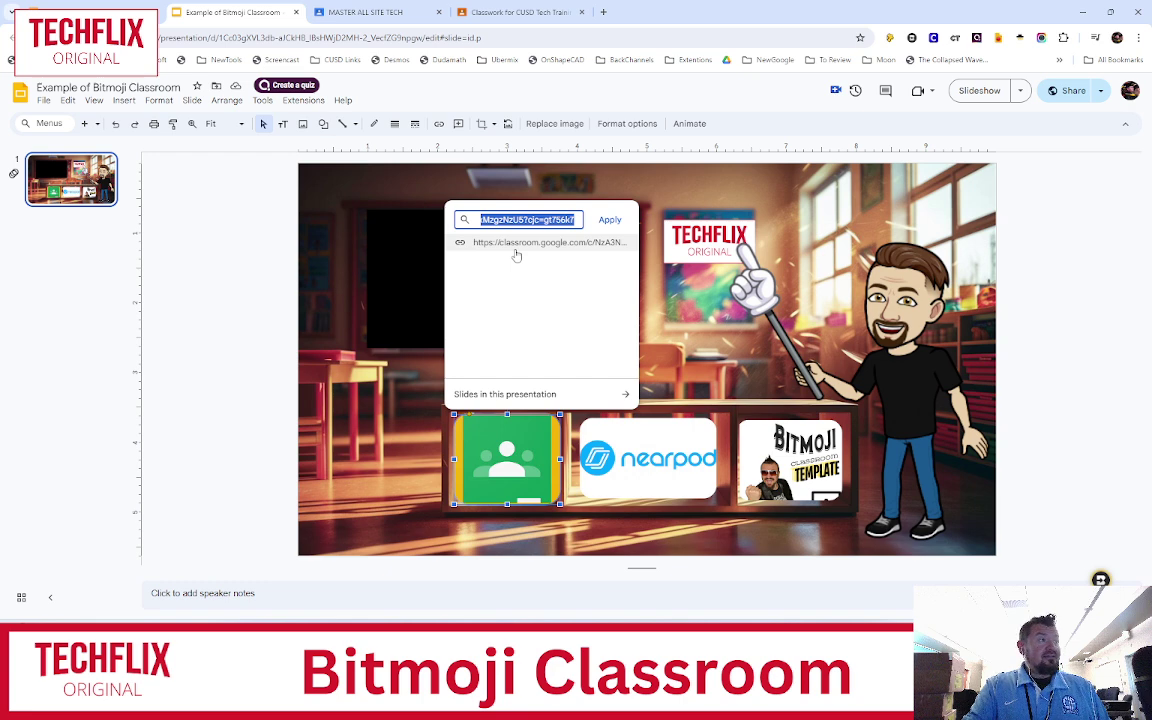
key(BackSpace)
key(ctrl+v)
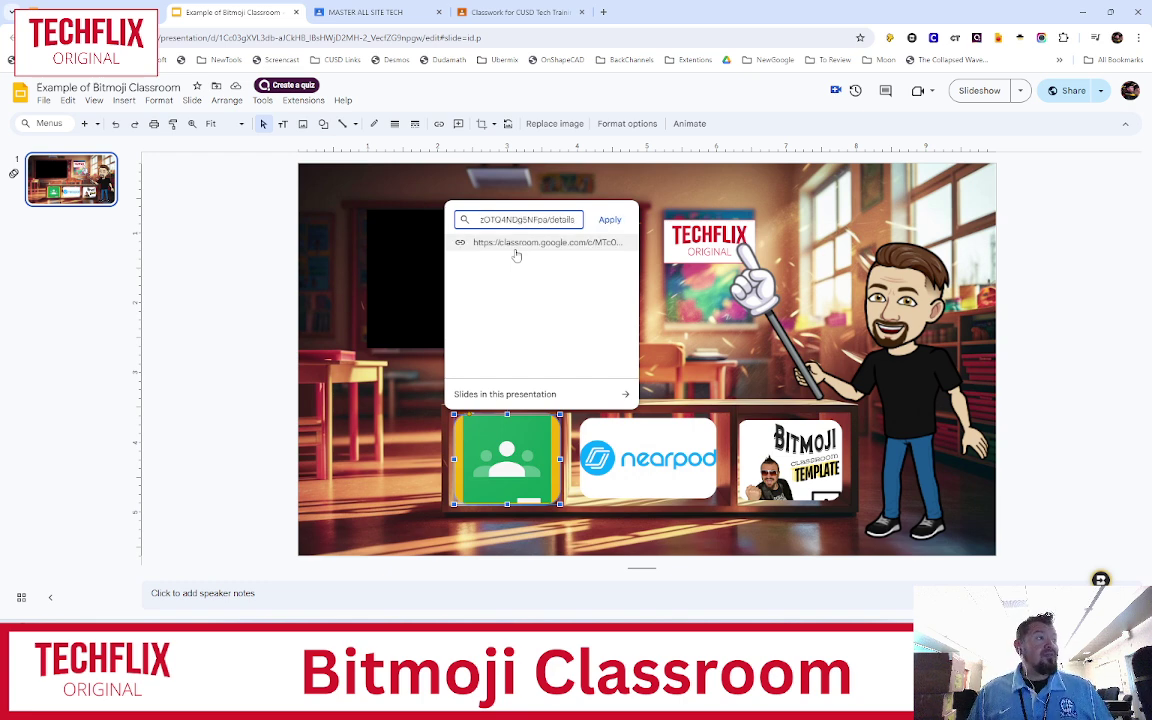
click(610, 220)
click(230, 265)
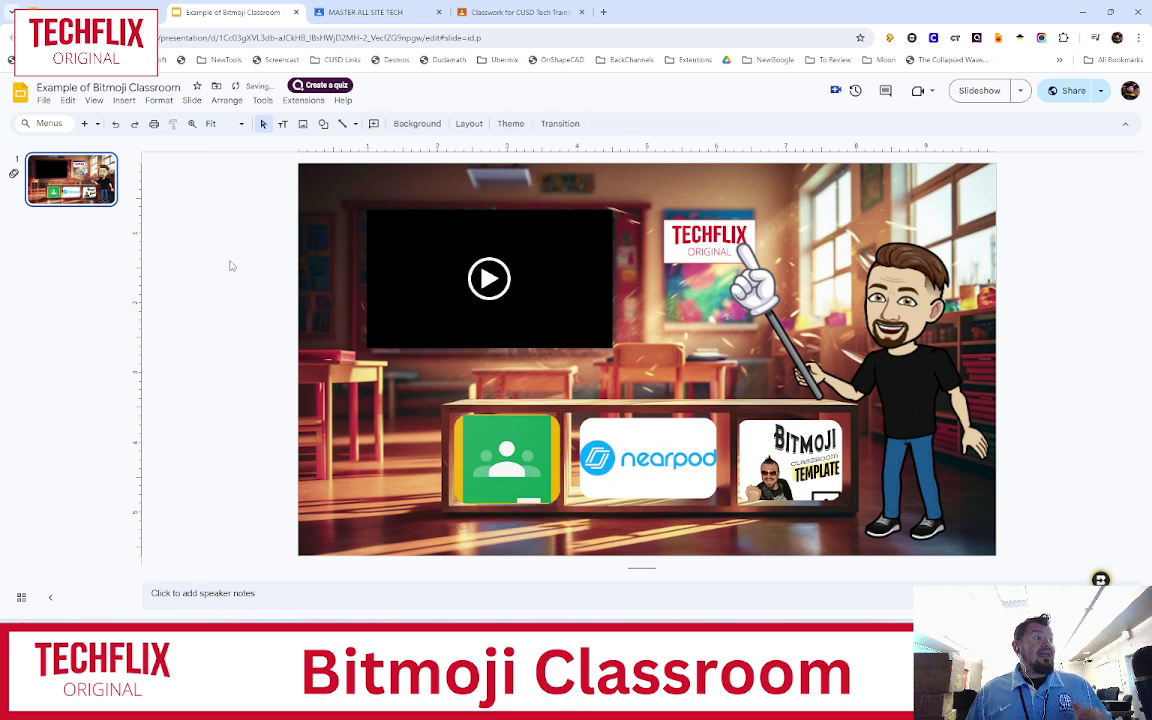
click(480, 462)
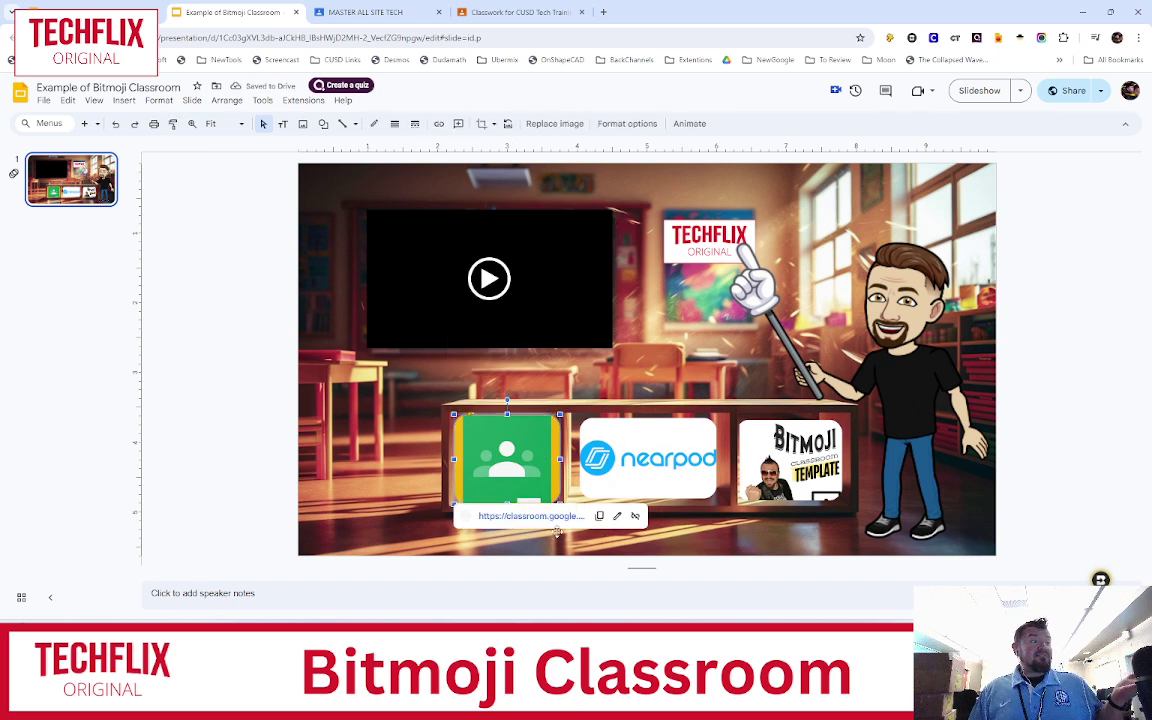
click(530, 514)
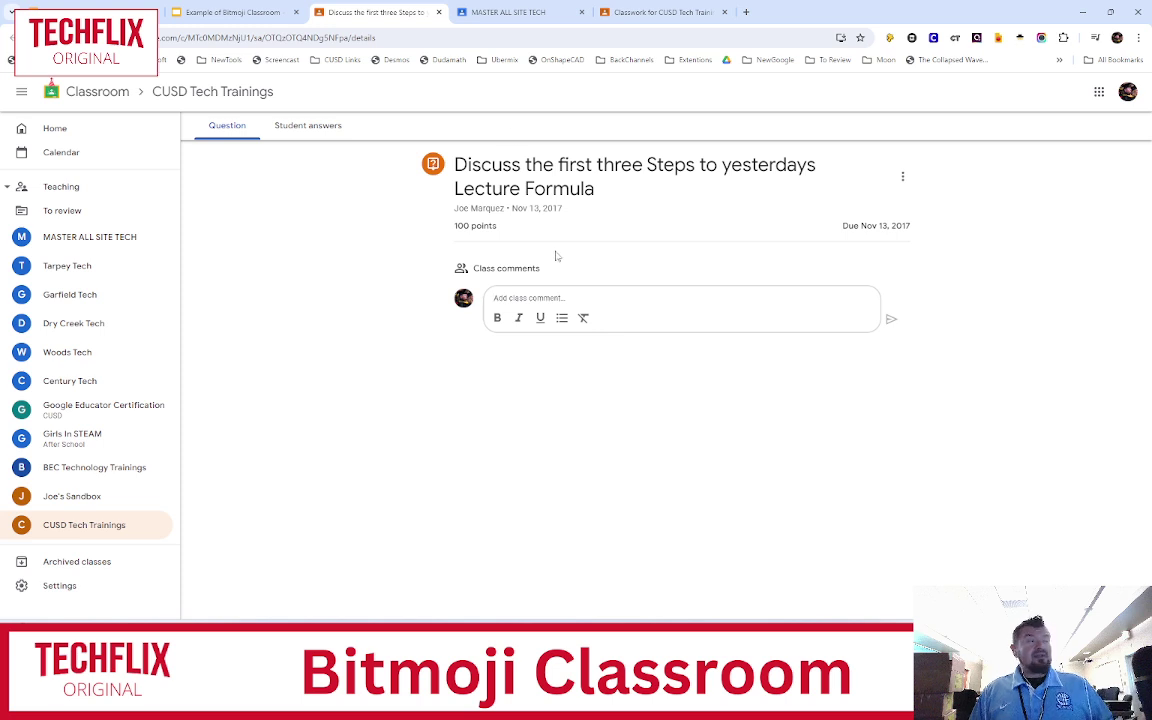
Confirm the question page opened, then go back to the Example of Bitmoji Classroom slide
click(233, 14)
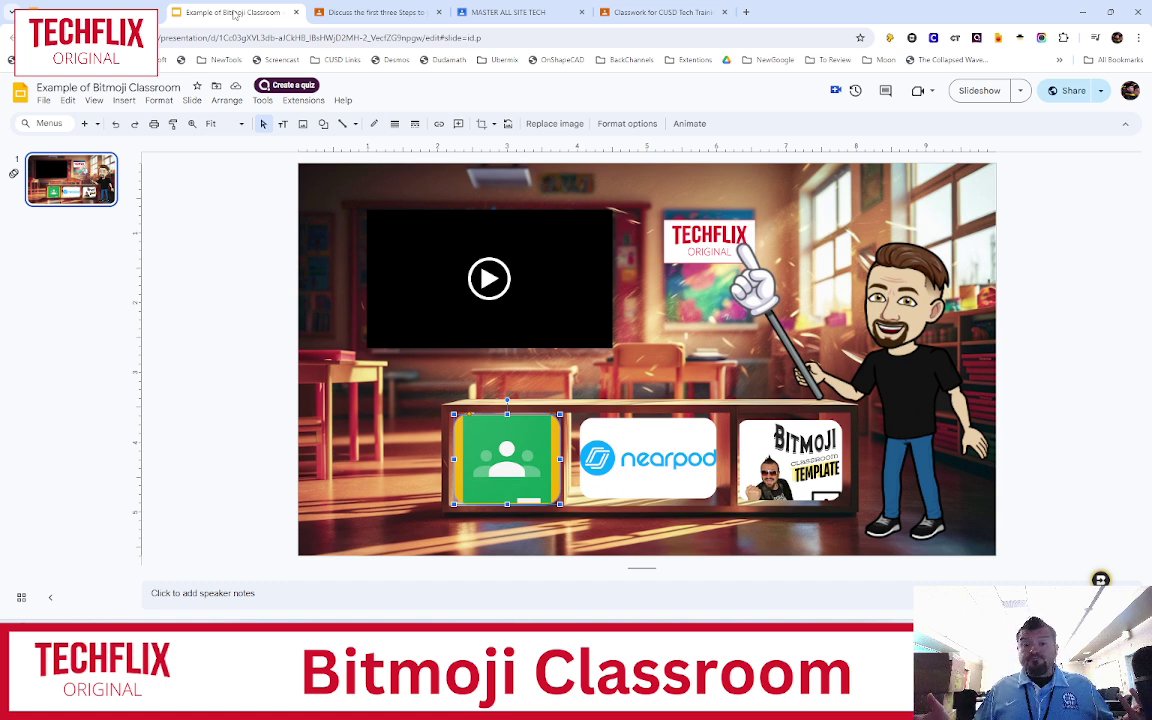
click(649, 467)
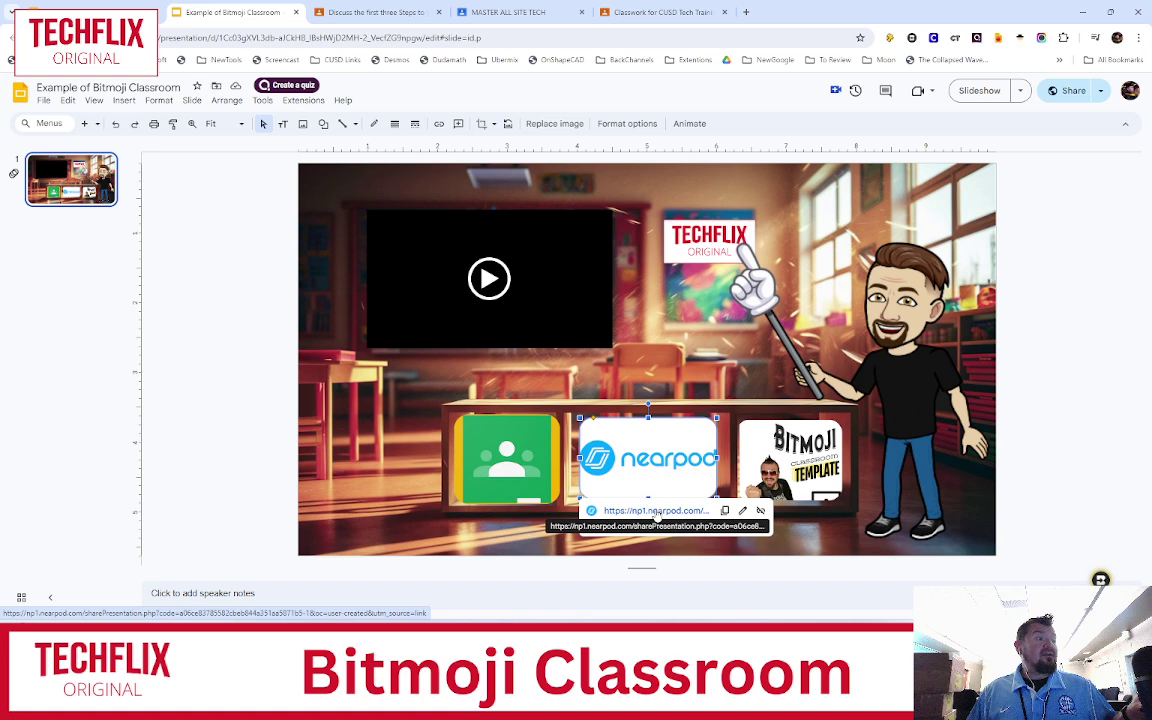
click(656, 511)
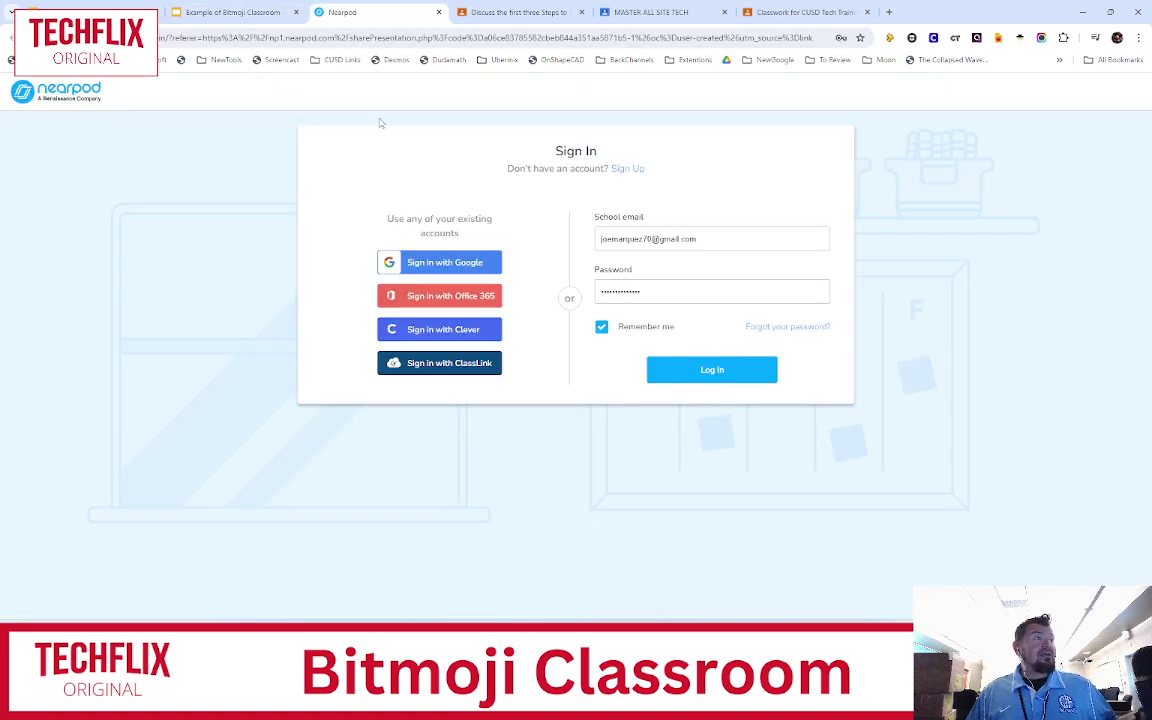
click(395, 12)
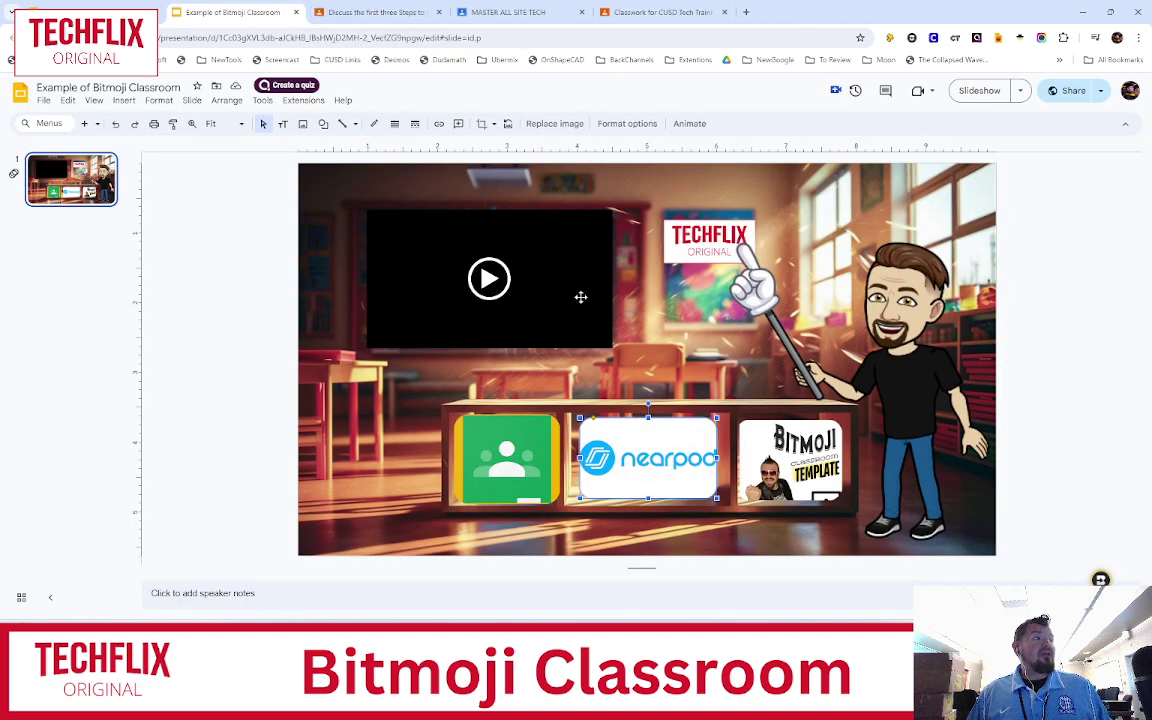